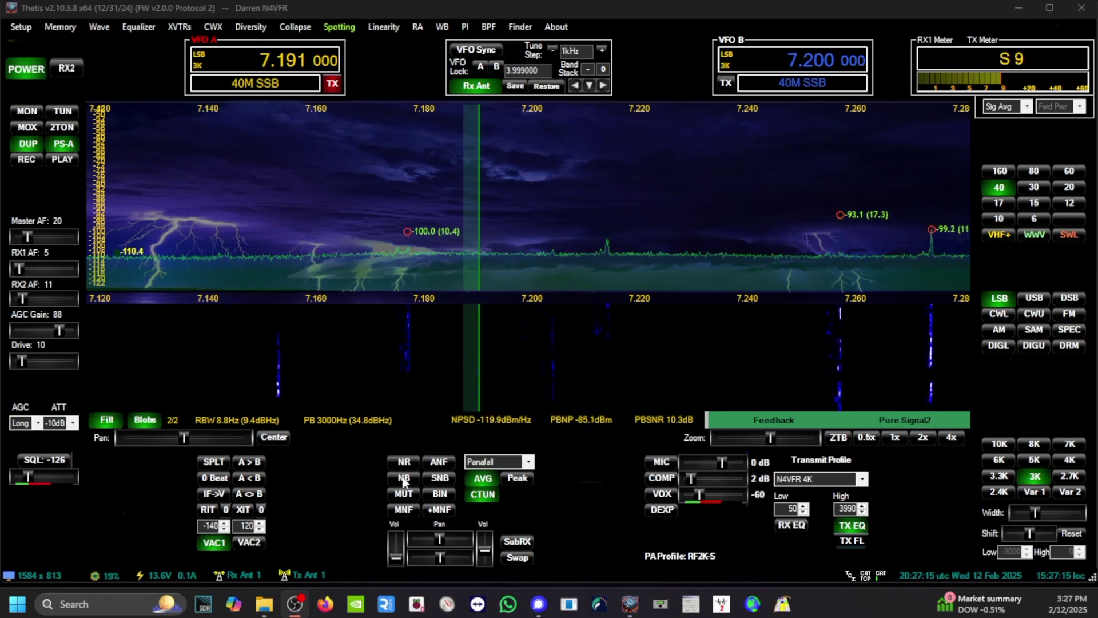
Step: Enable the NB noise blanker, dropping the 40m noise floor to about -123 dBm/Hz
left_click(404, 480)
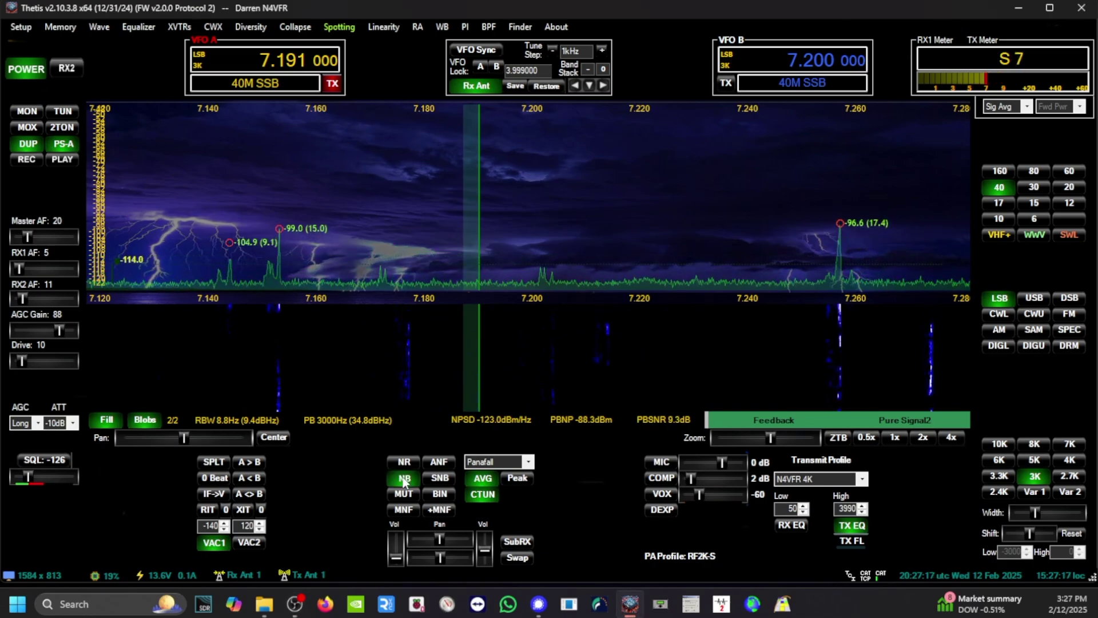
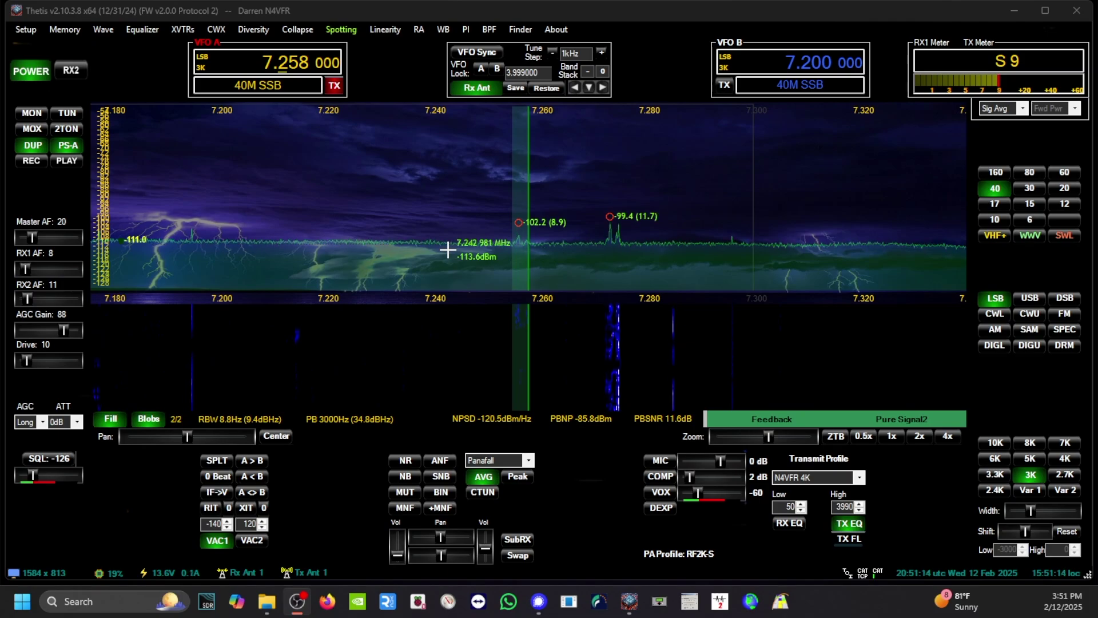
Step: Enable click-tune with VFO A back on 7.258 MHz and the panadapter re-centred there
scroll(451, 245, "down", 6)
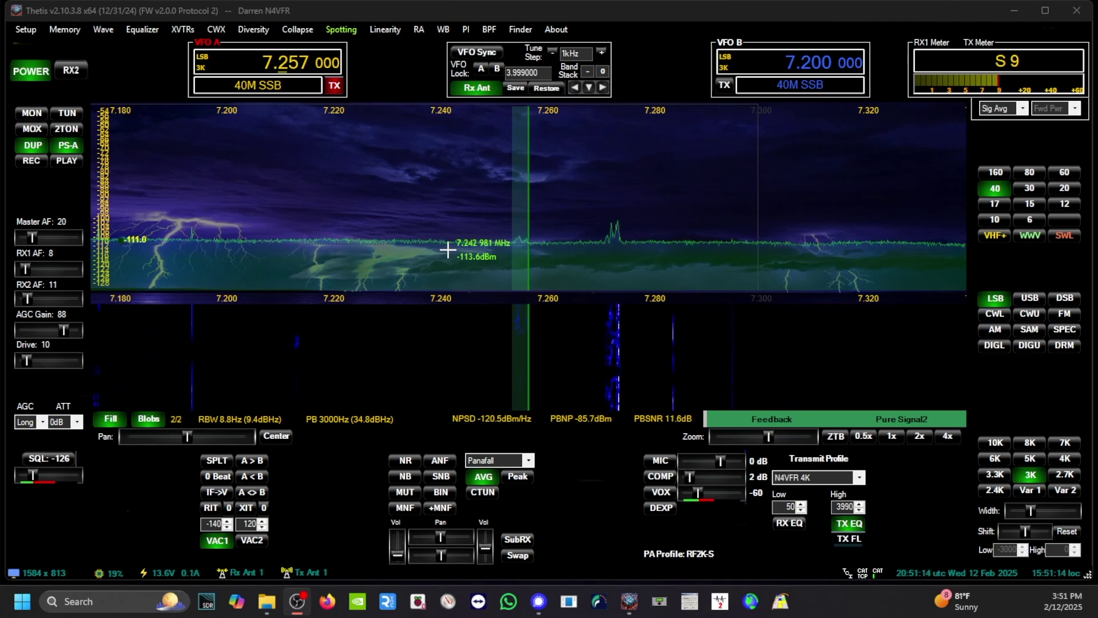
left_click(483, 491)
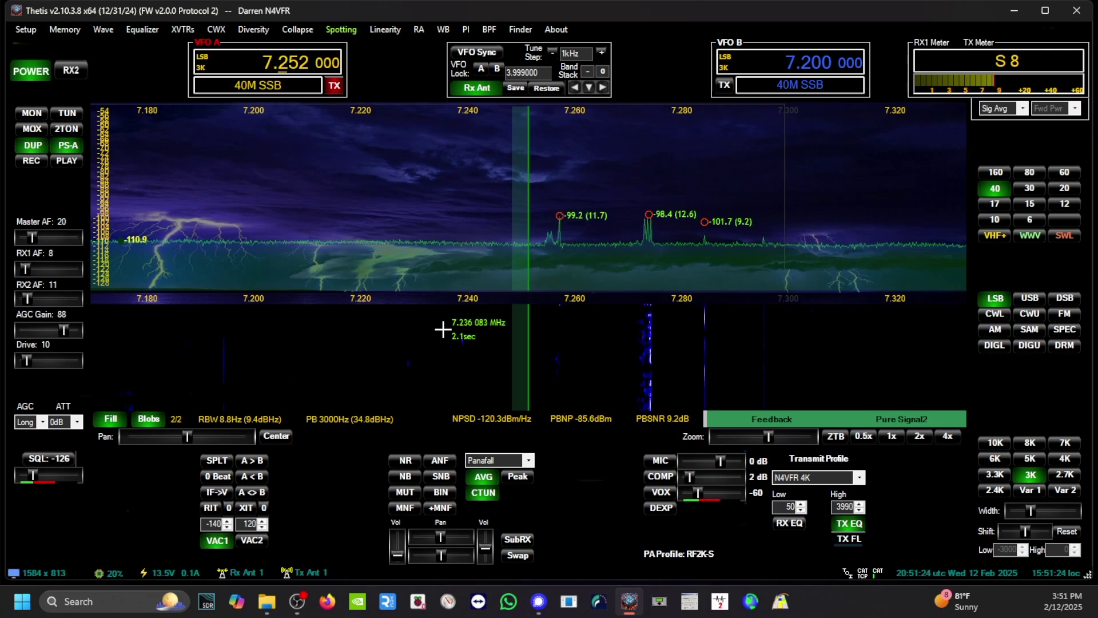
scroll(442, 329, "up", 6)
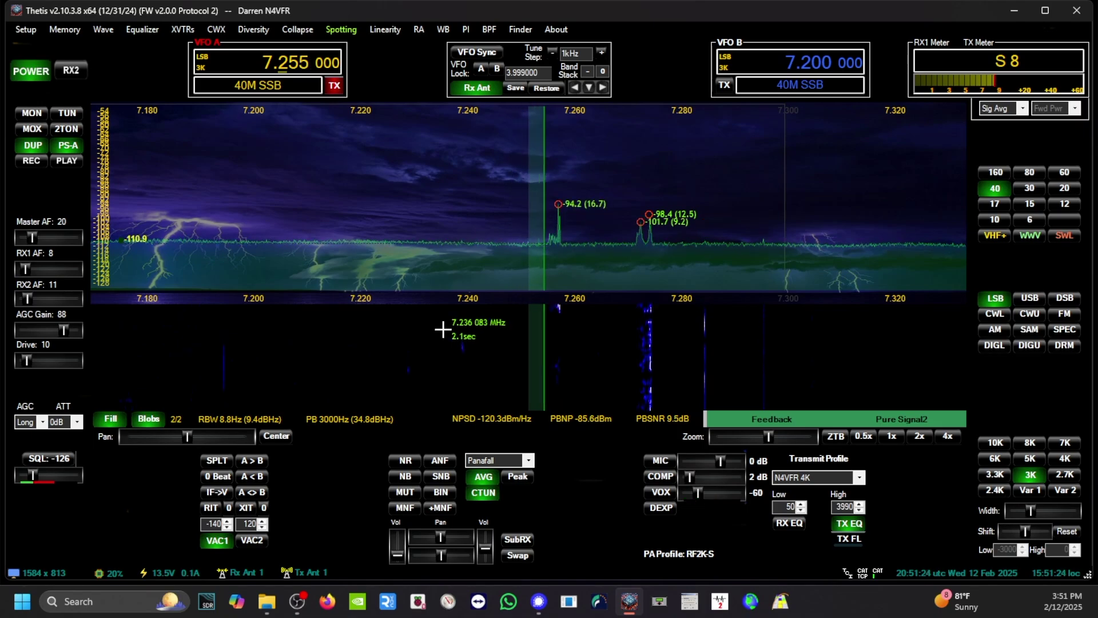
left_click(483, 496)
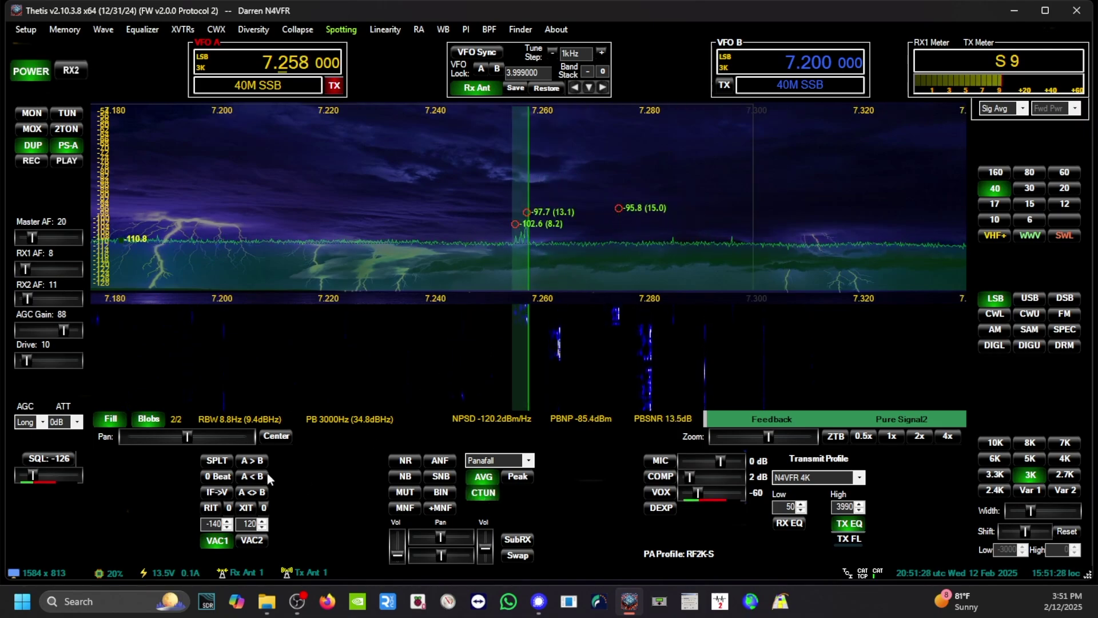
left_click(403, 477)
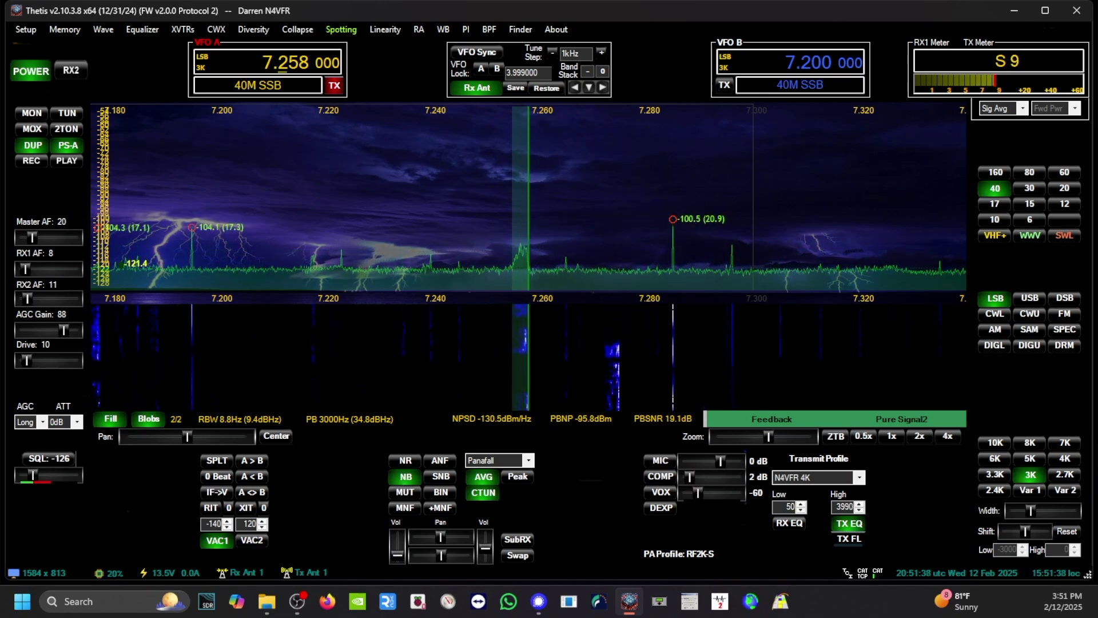
key("alt+Tab")
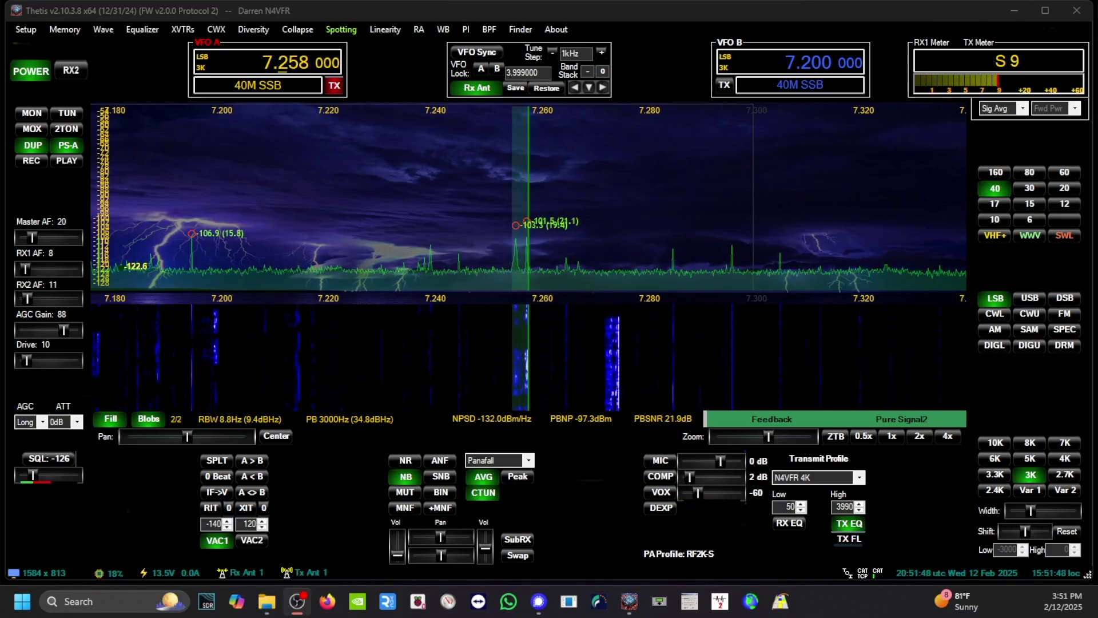
left_click(407, 477)
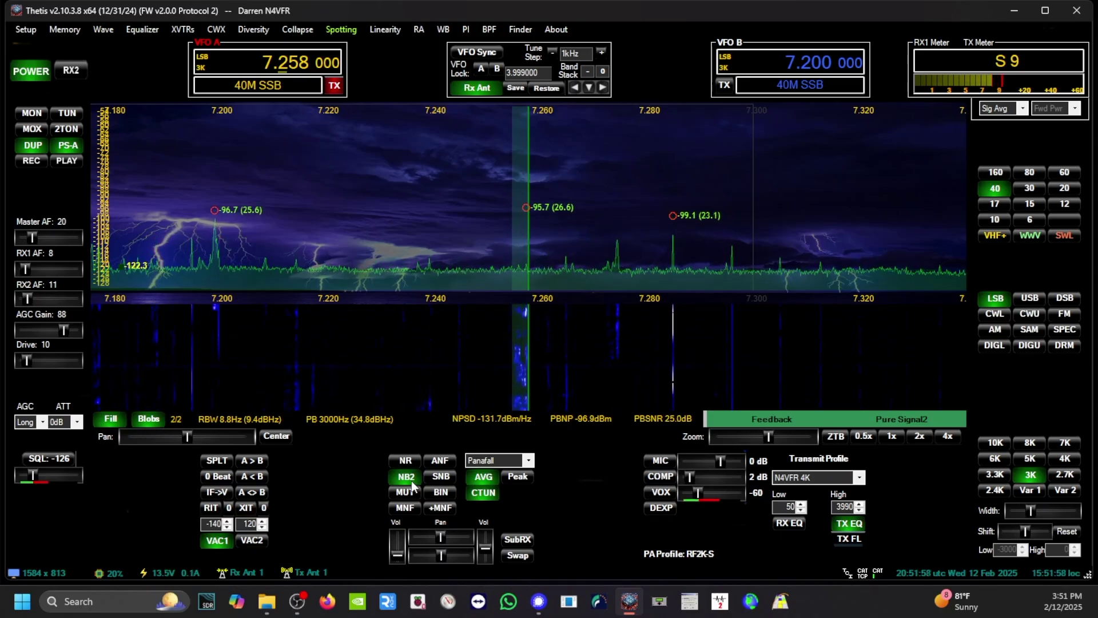
left_click(413, 482)
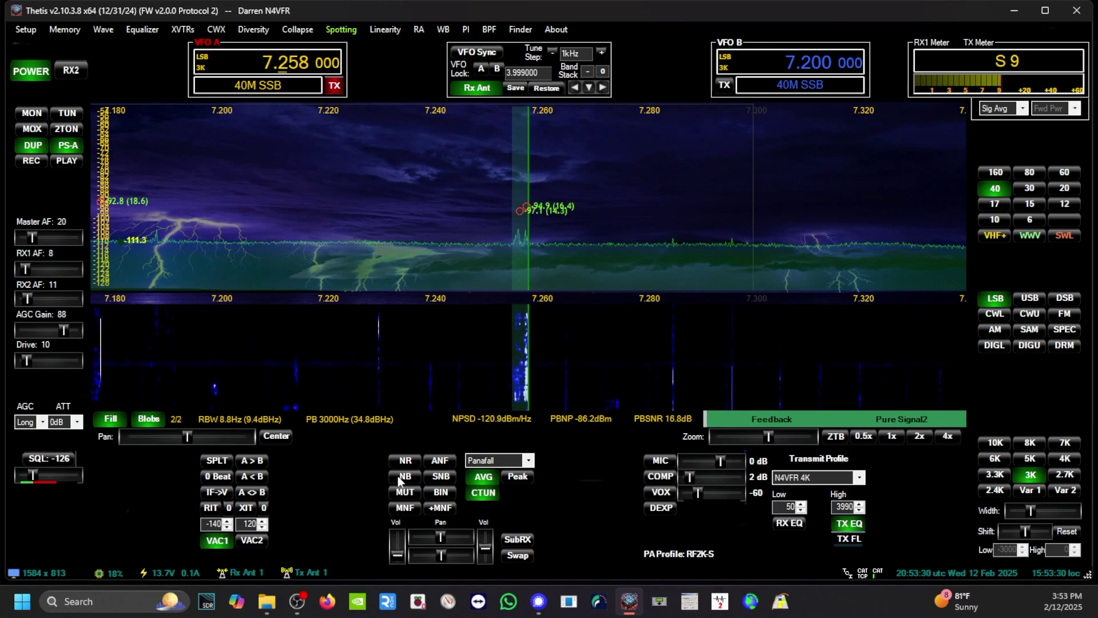
left_click(397, 476)
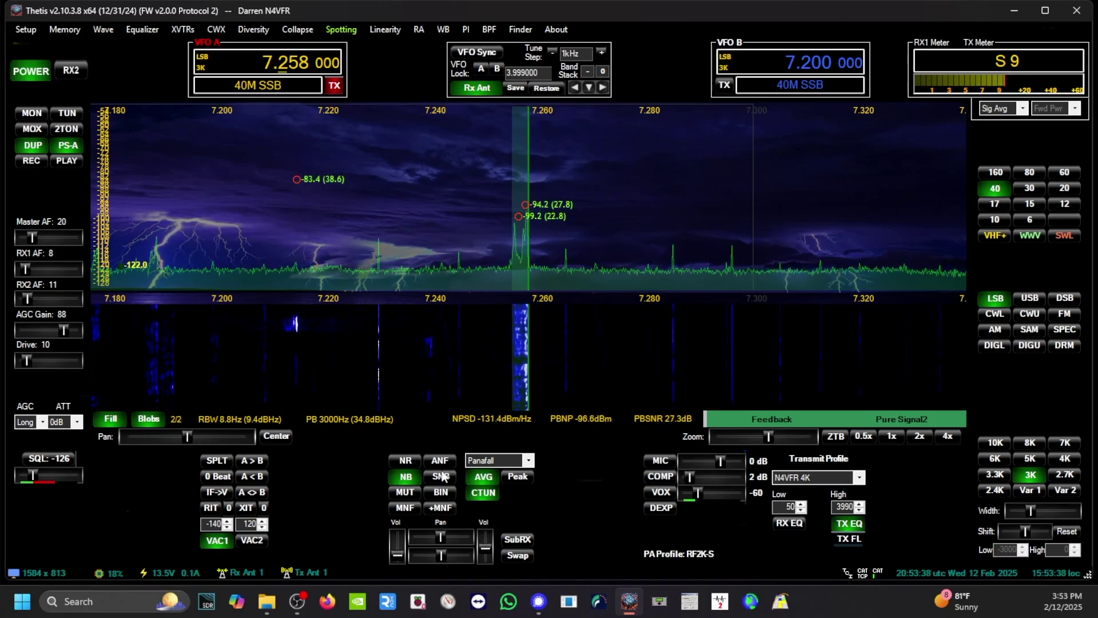
left_click(405, 477)
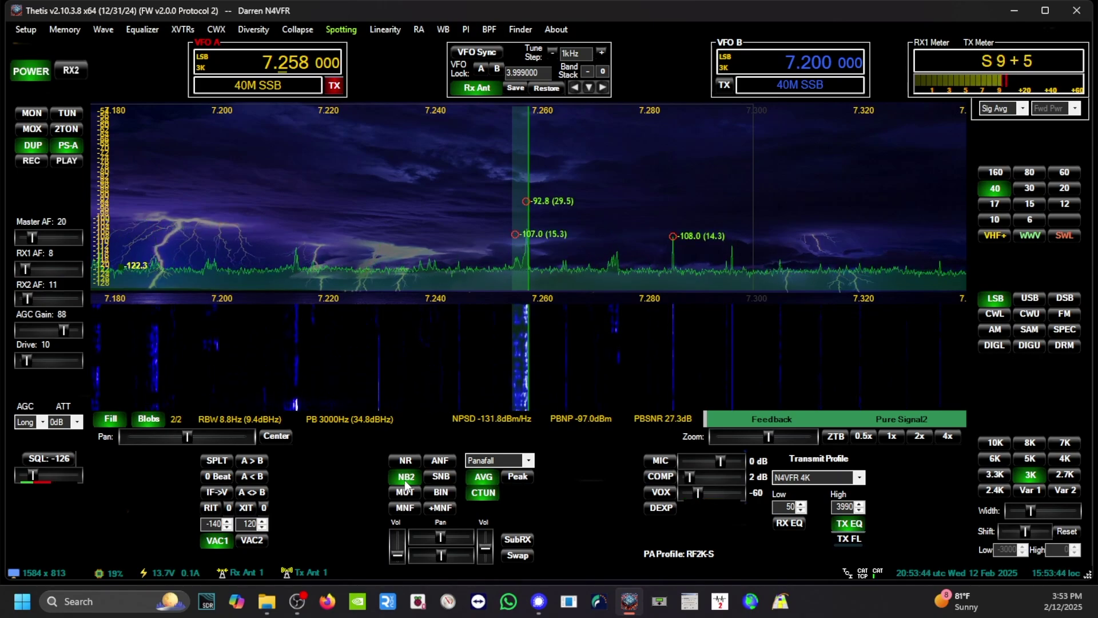
left_click(405, 481)
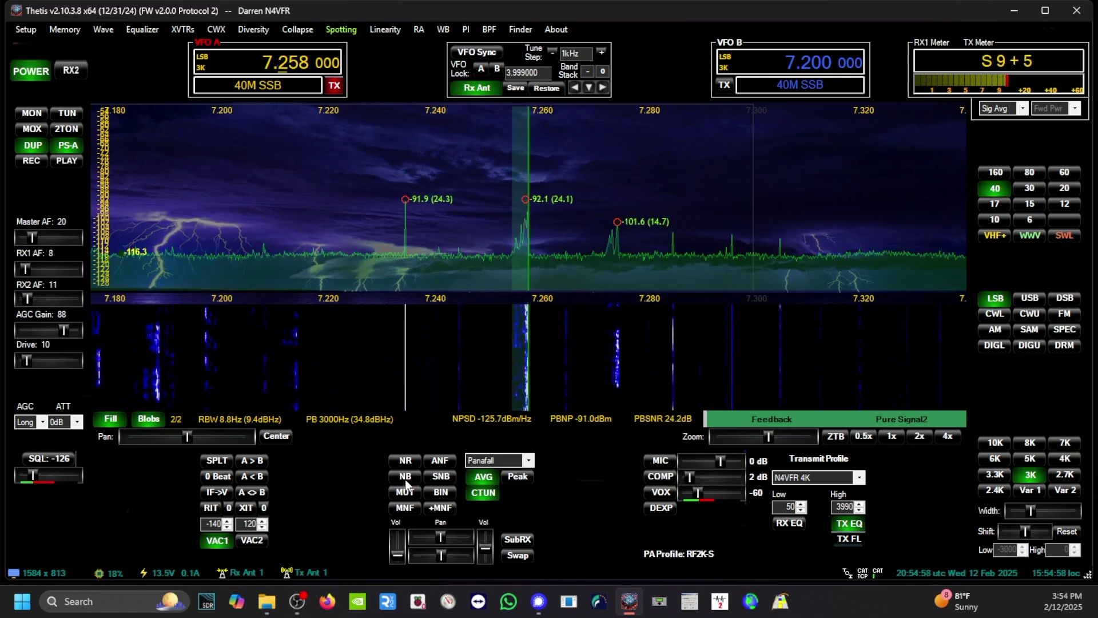
Step: Cycle the noise blanker through NB, NB2 and off to compare them on 7.258 MHz
left_click(407, 479)
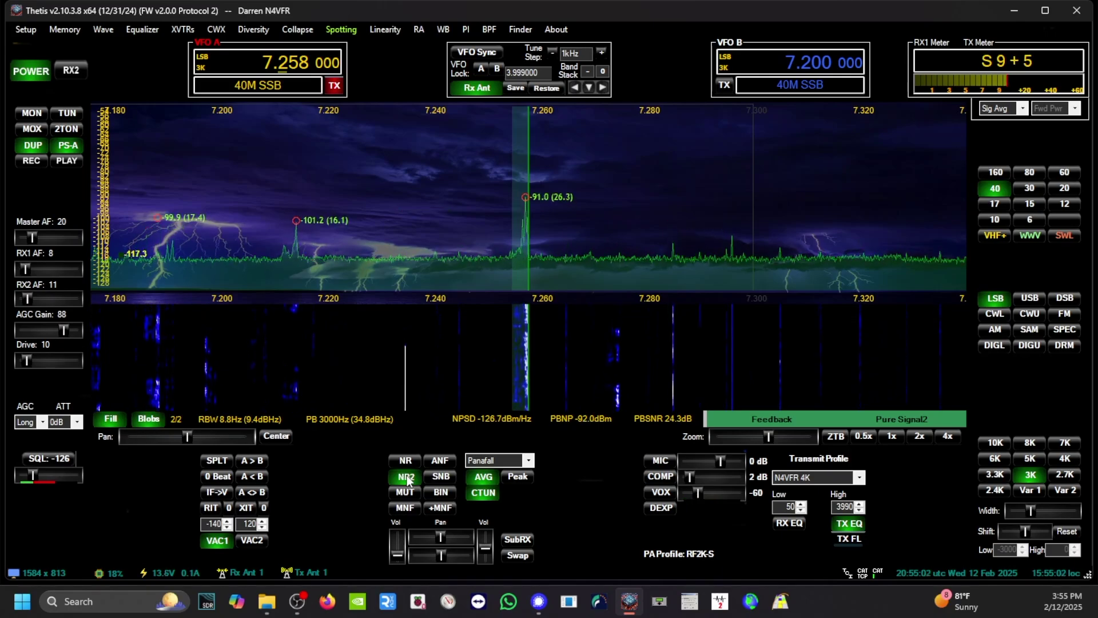
left_click(407, 480)
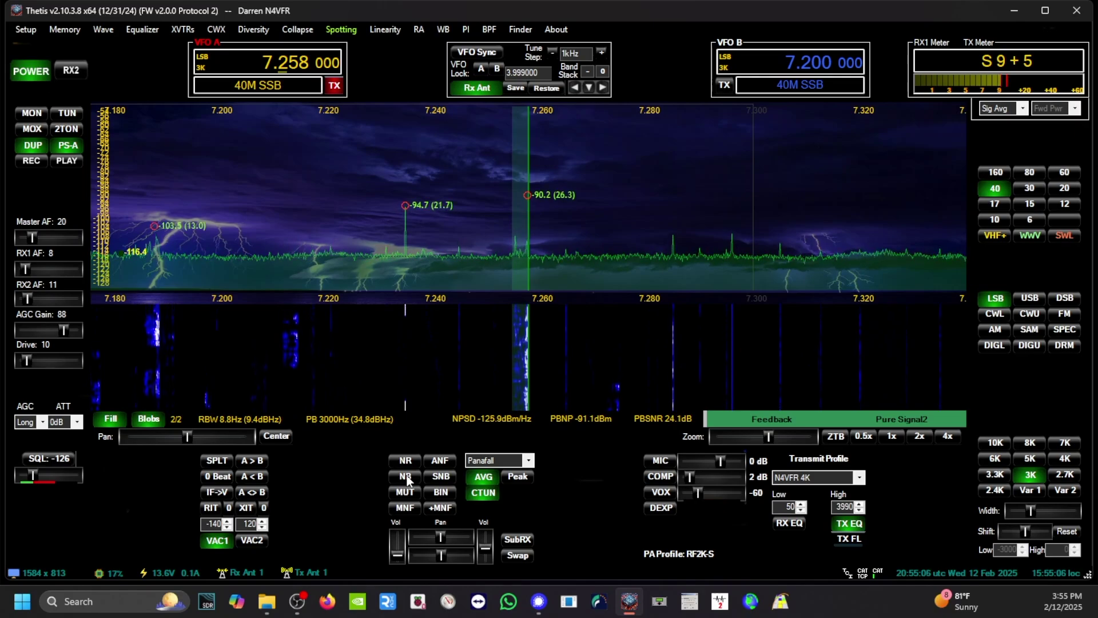
left_click(407, 480)
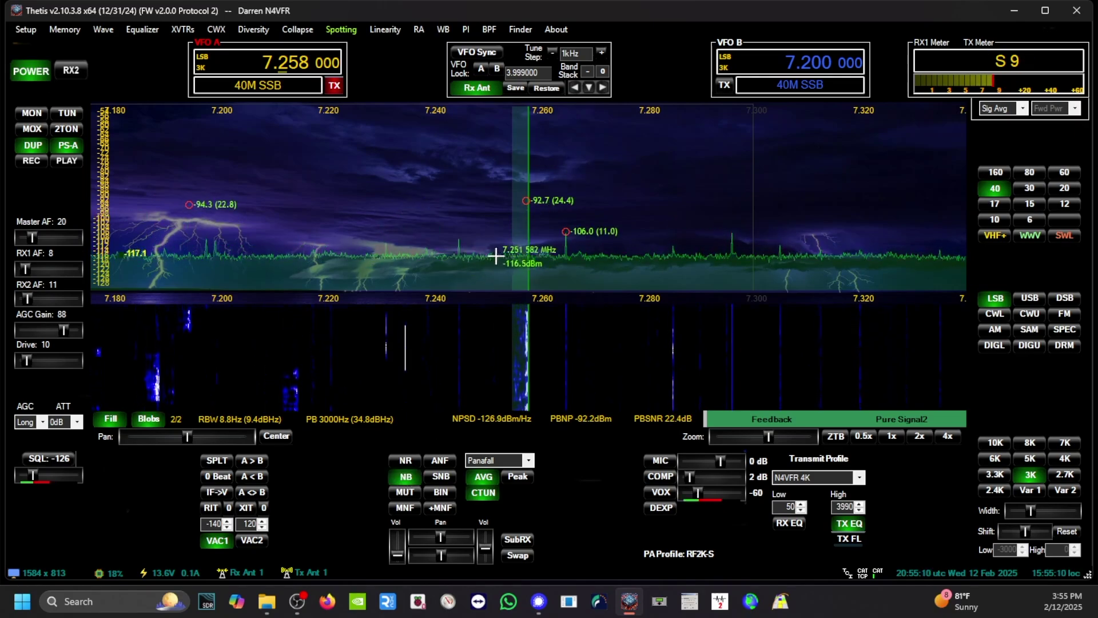
left_click(409, 482)
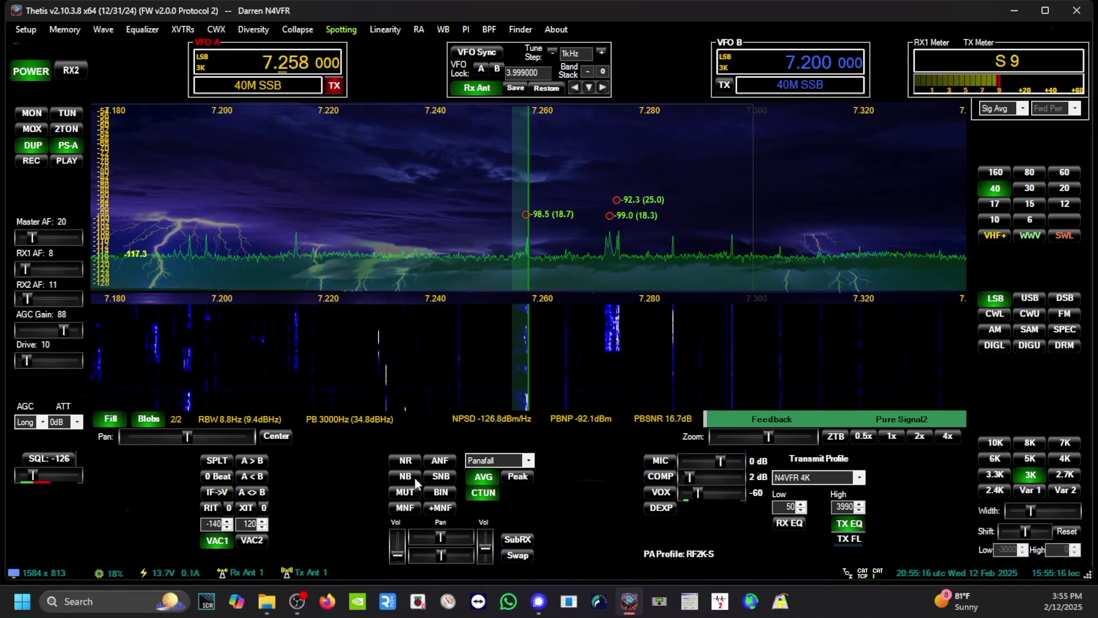
left_click(414, 478)
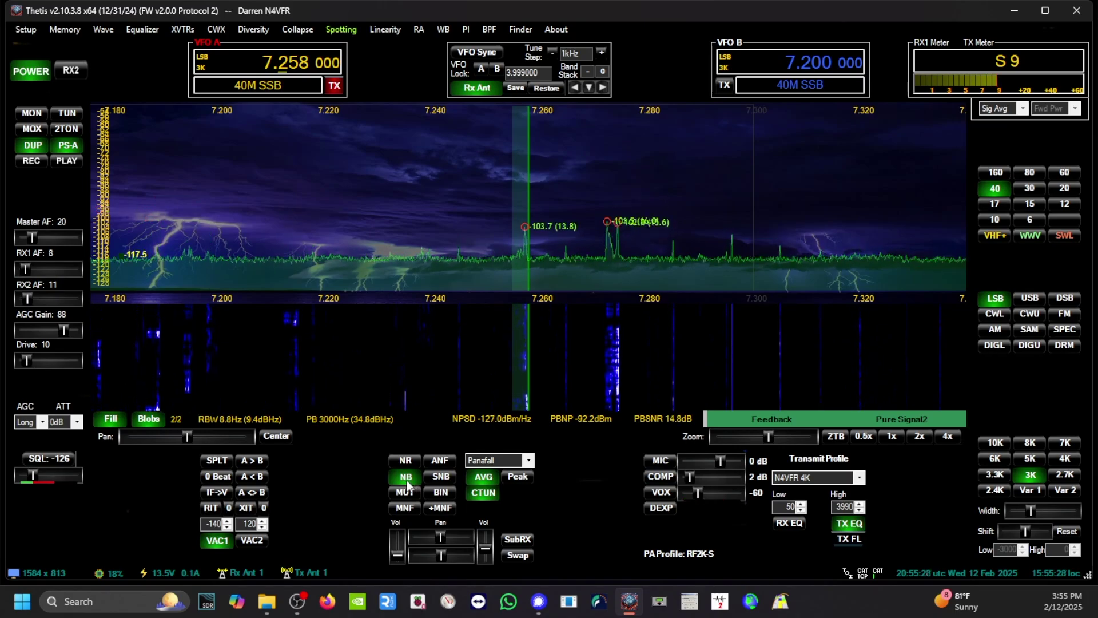
Step: Switch NB off, retune to 7.160 MHz LSB, then switch the noise blanker back on
left_click(406, 478)
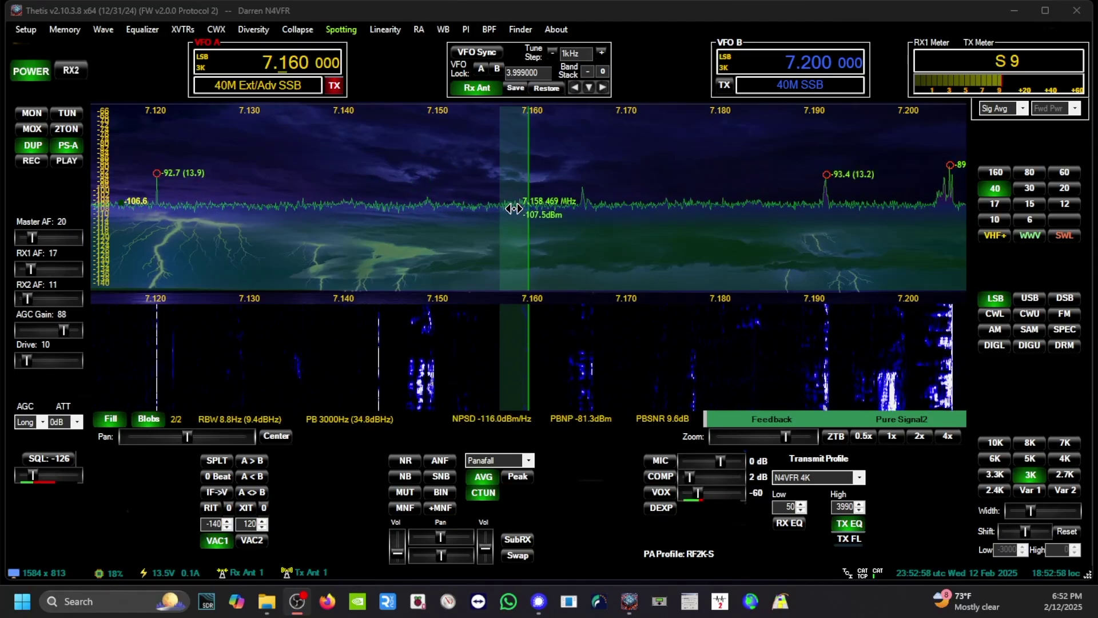
left_click(406, 479)
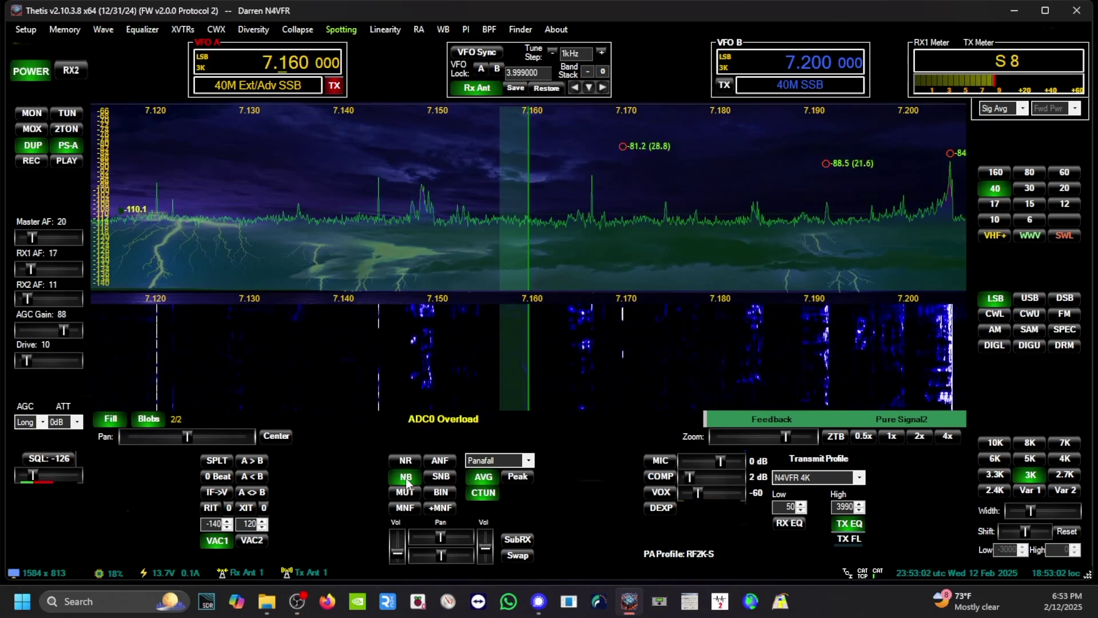
Step: Set the attenuator to -10 dB to clear the ADC overload and raise the spectrum scale slightly
left_click(77, 422)
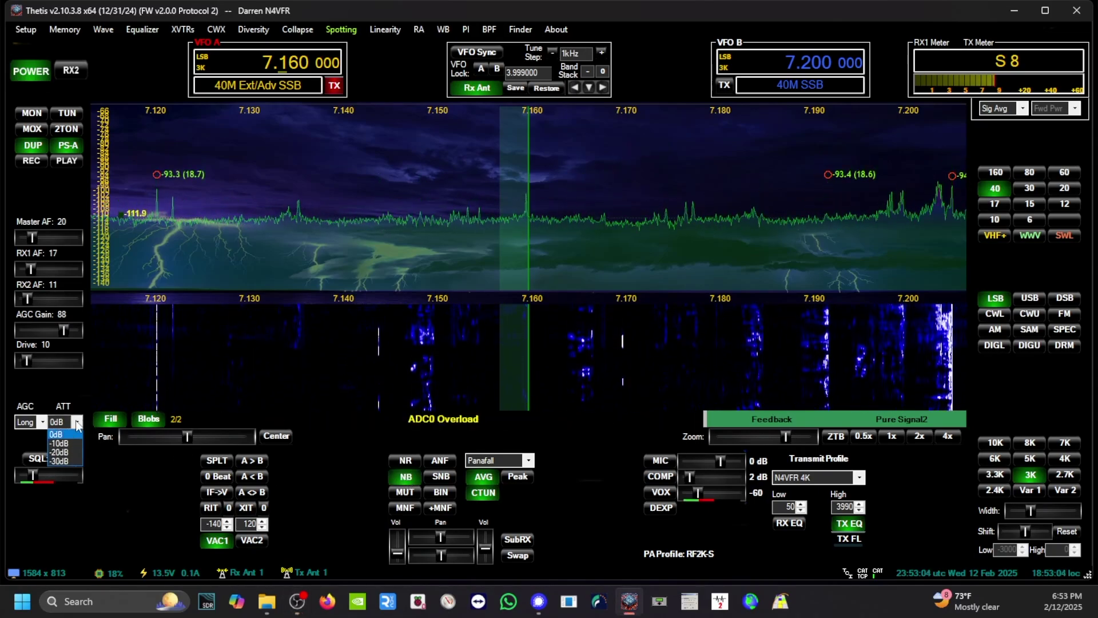
left_click(58, 443)
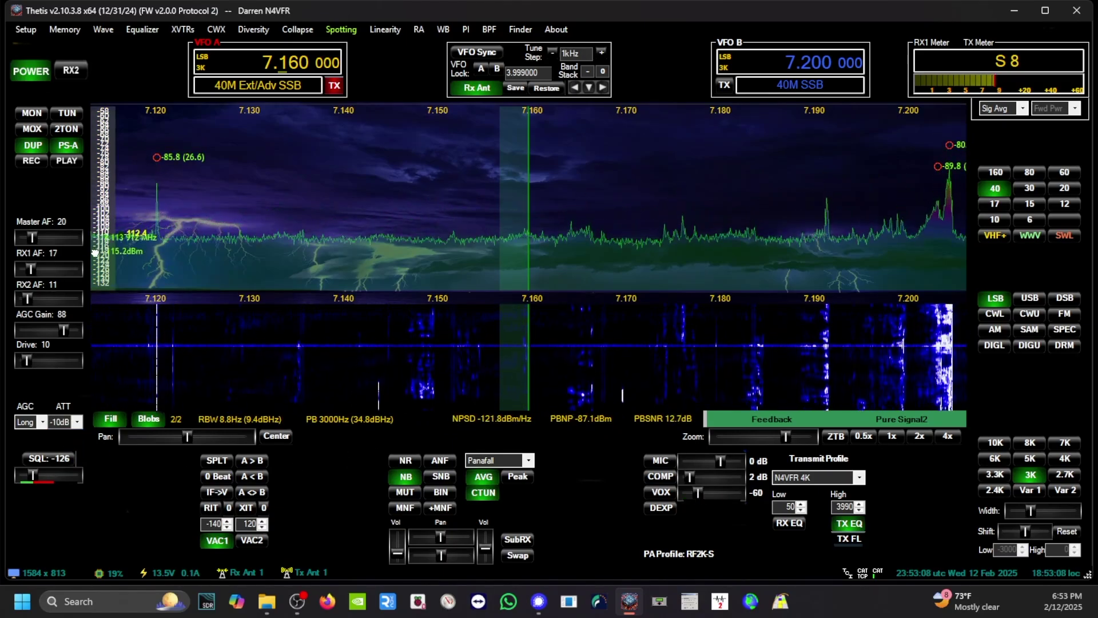
left_click_drag(95, 253, 94, 264)
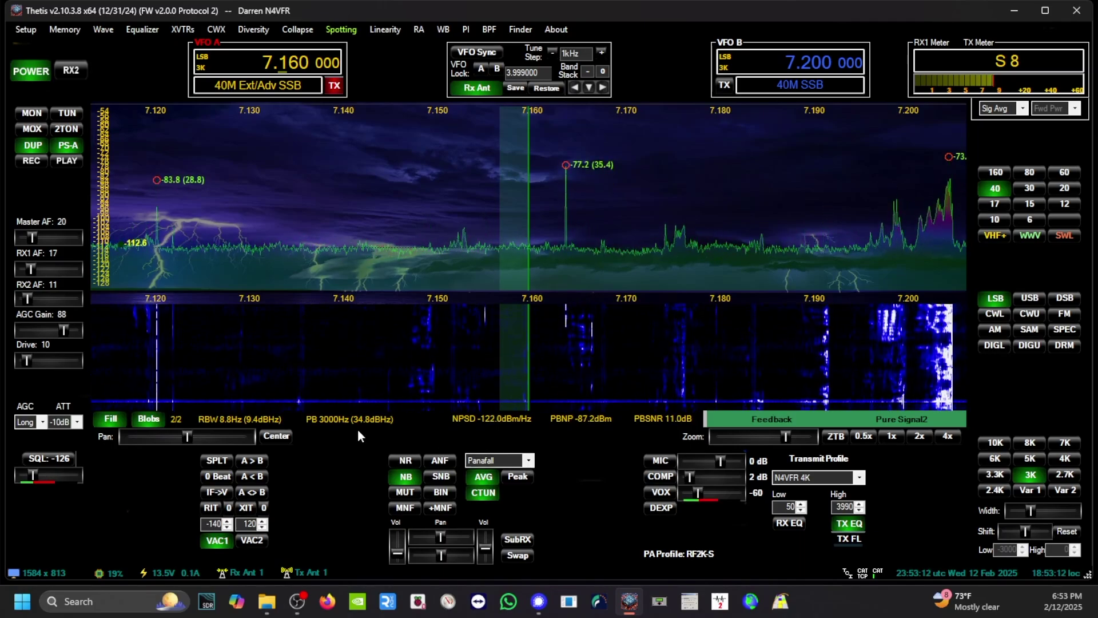
Step: Return ATT to 0 dB, switch NB off, and rescale the spectrum to -66…-140 dBm
left_click(77, 422)
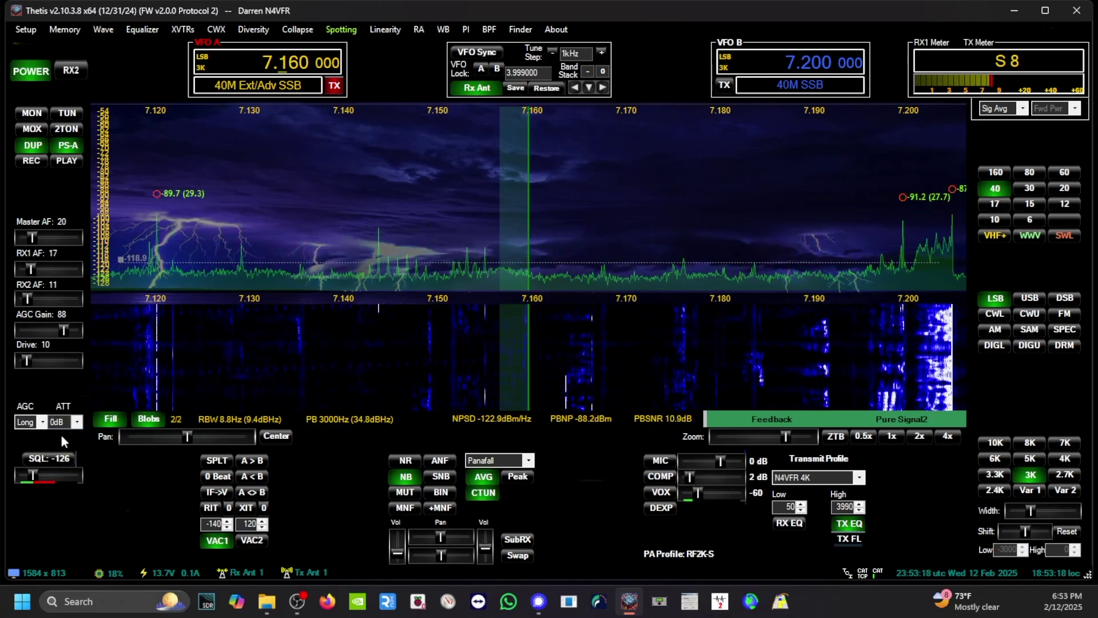
left_click(410, 484)
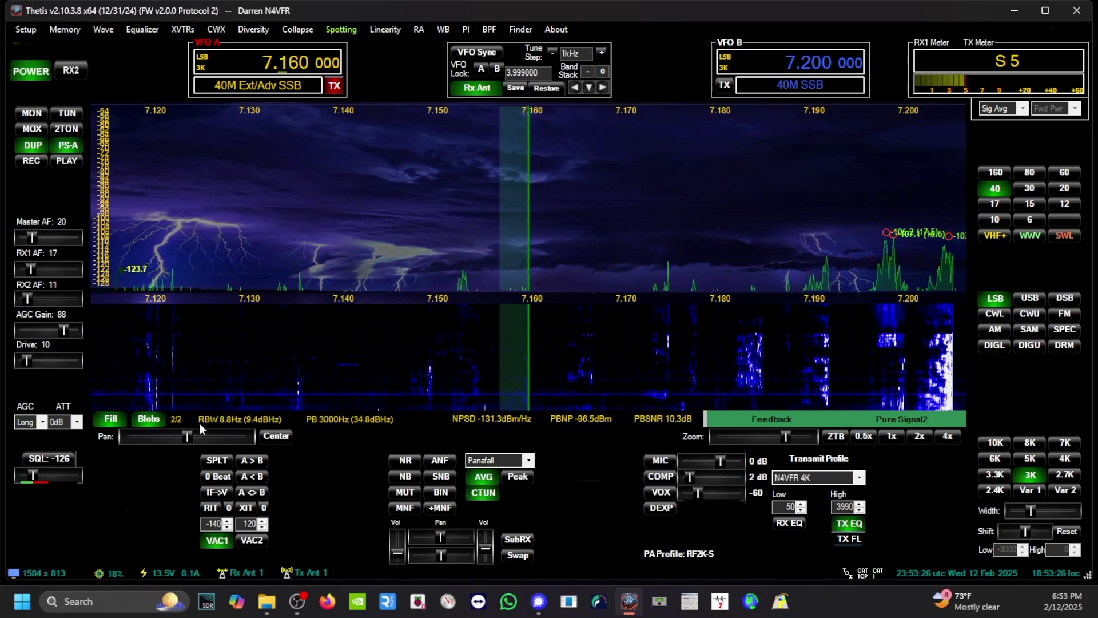
left_click_drag(100, 270, 100, 241)
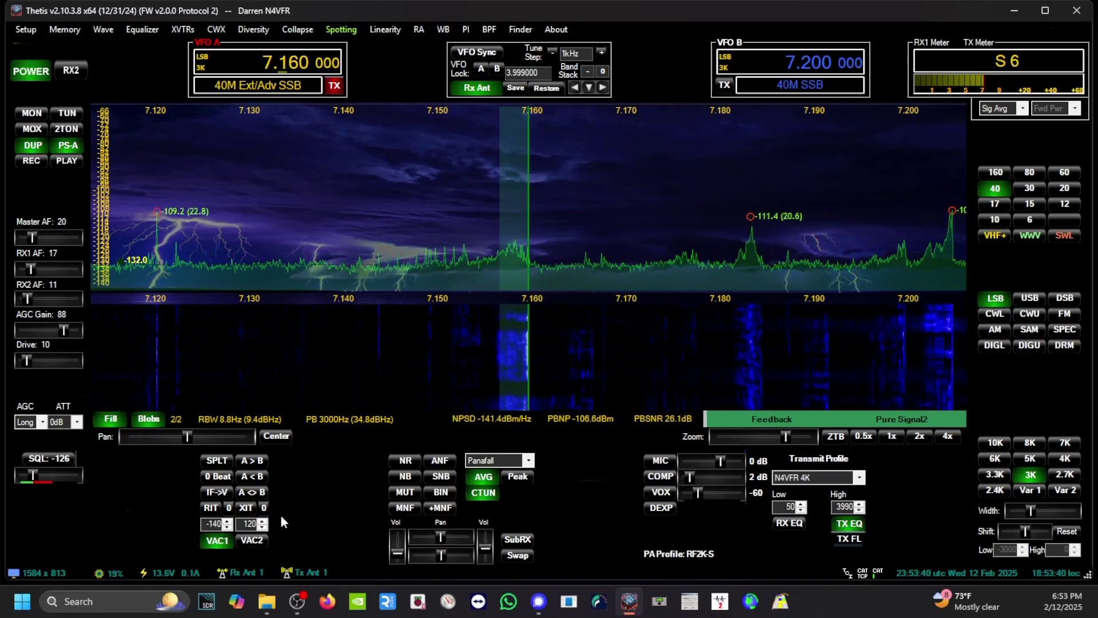
Step: Tune VFO A to 7.185 MHz LSB on 40 m with ATT at 0 dB and NB off
mouse_move(267, 601)
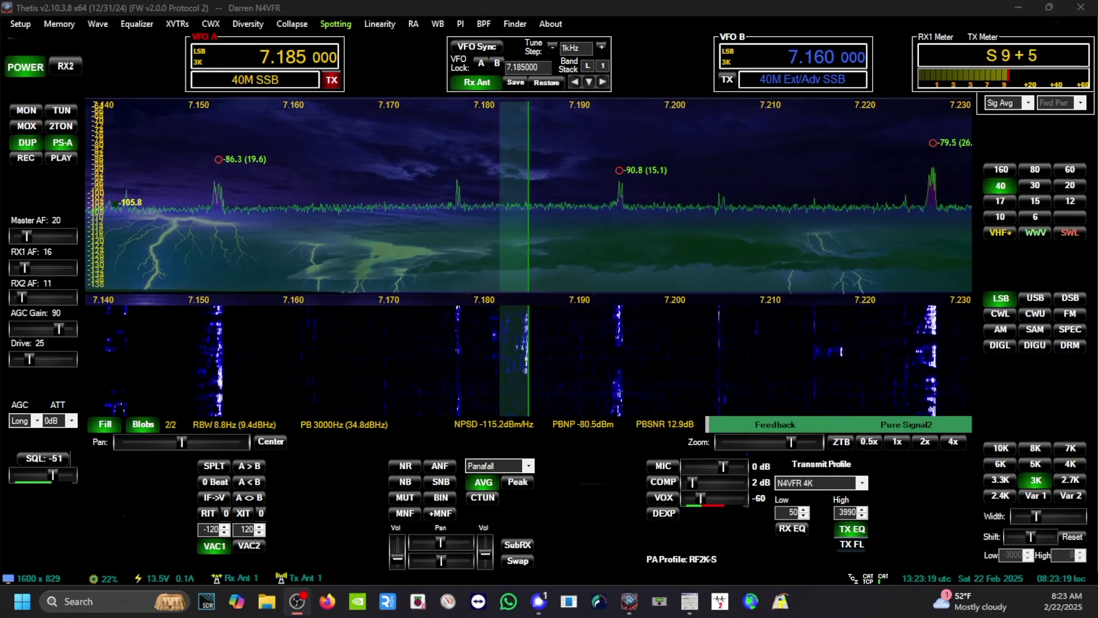
left_click(406, 482)
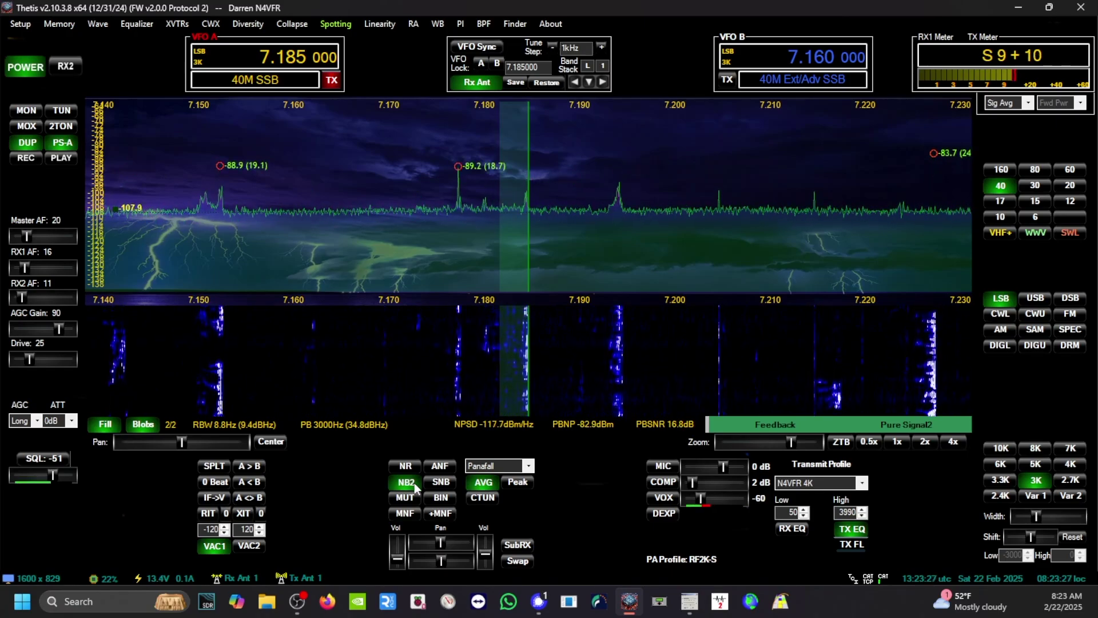
left_click(416, 486)
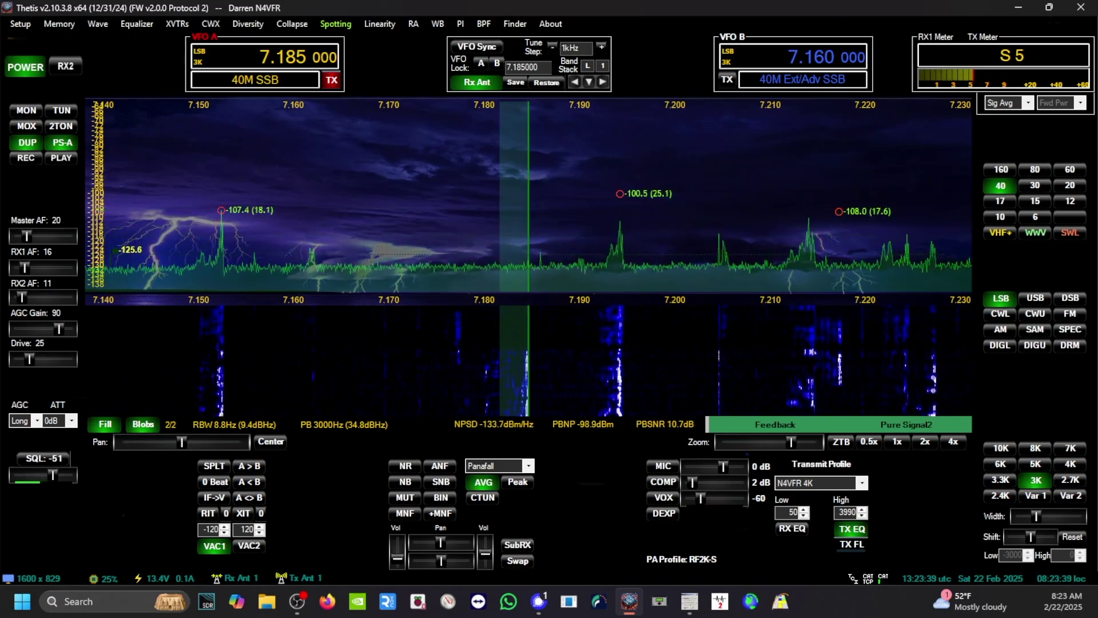
mouse_move(538, 601)
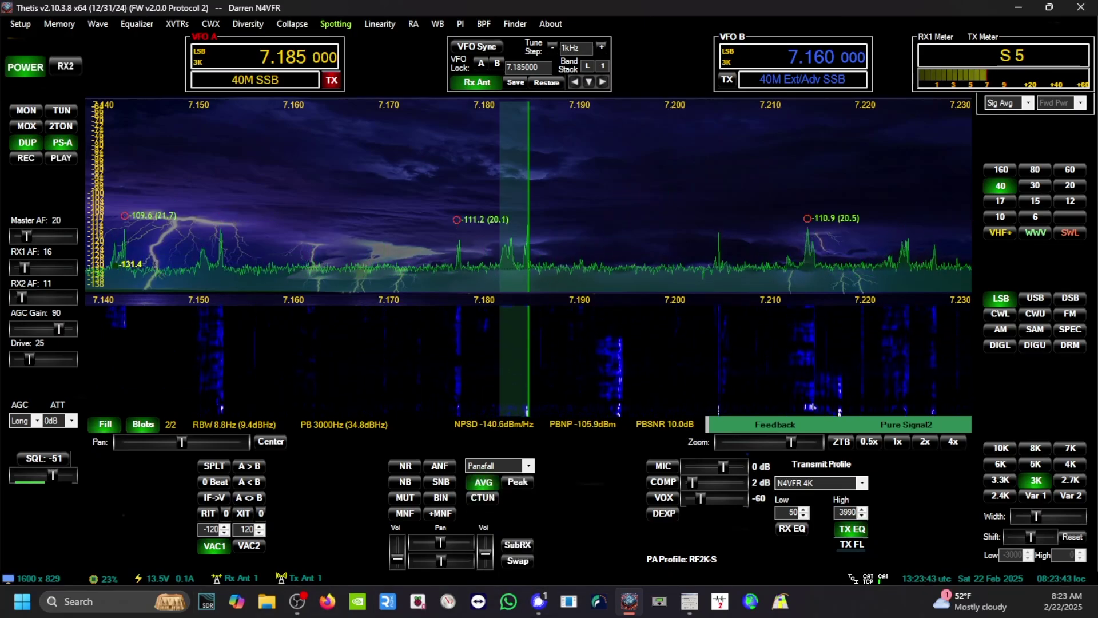
left_click(296, 601)
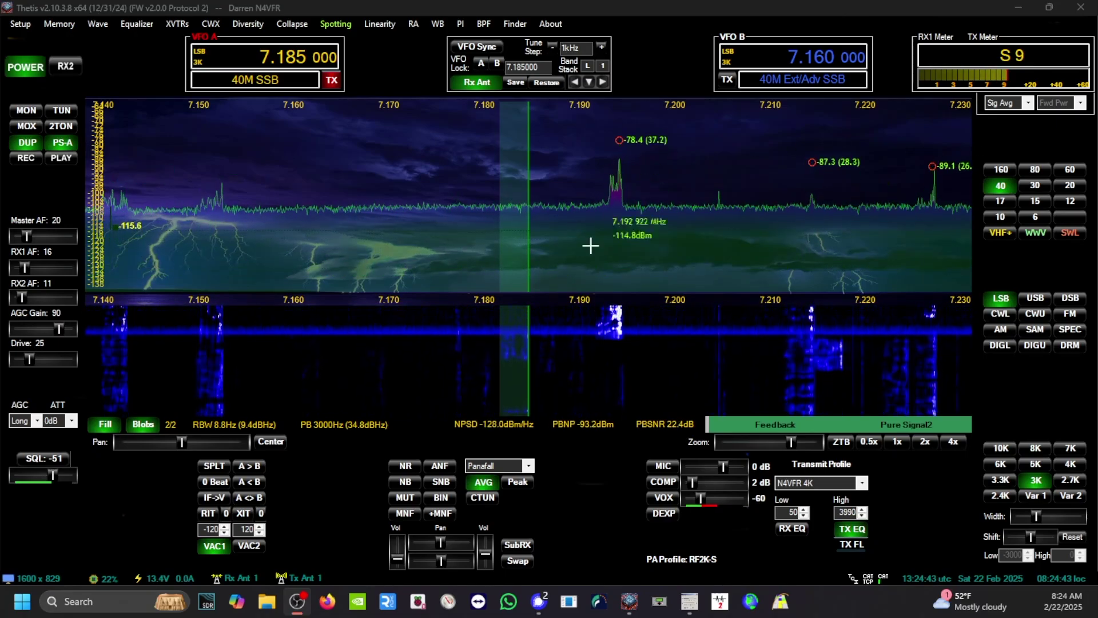
left_click(404, 483)
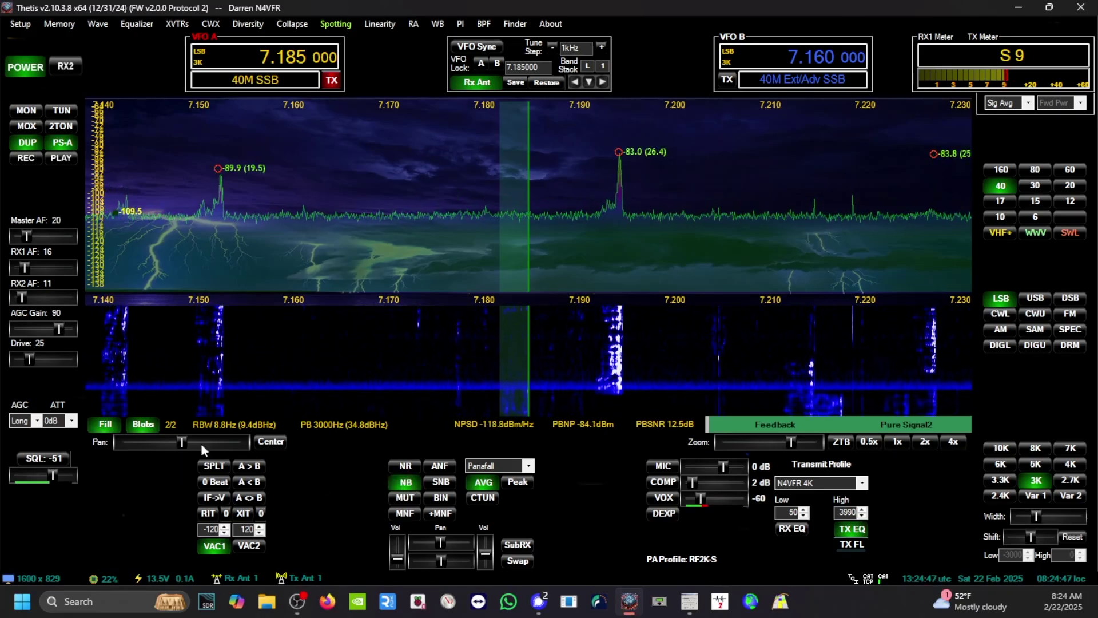
left_click(68, 422)
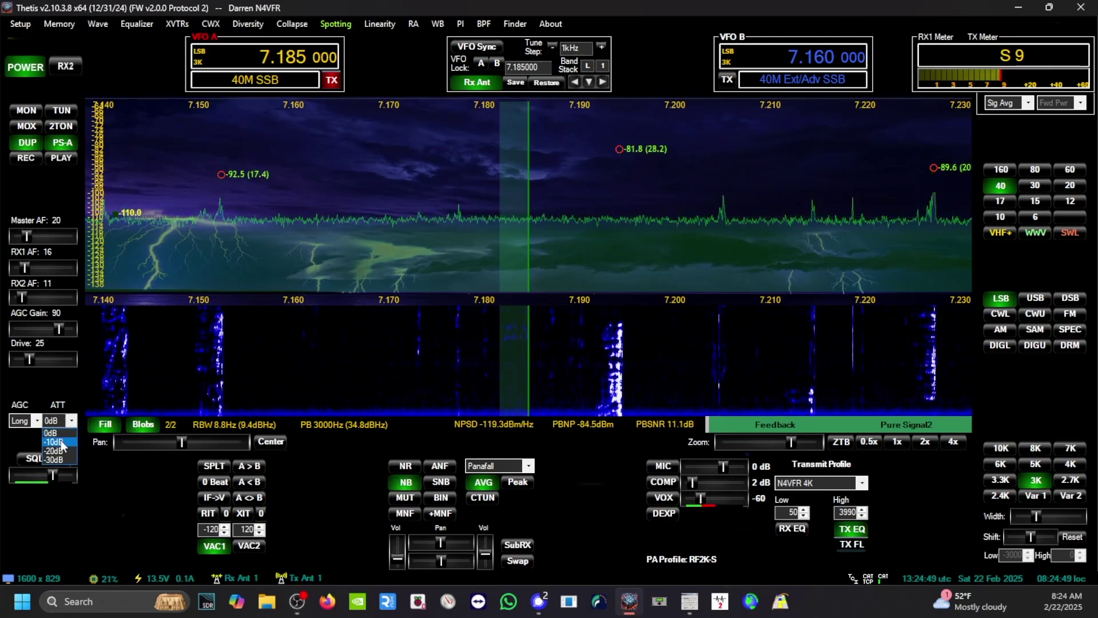
left_click(60, 442)
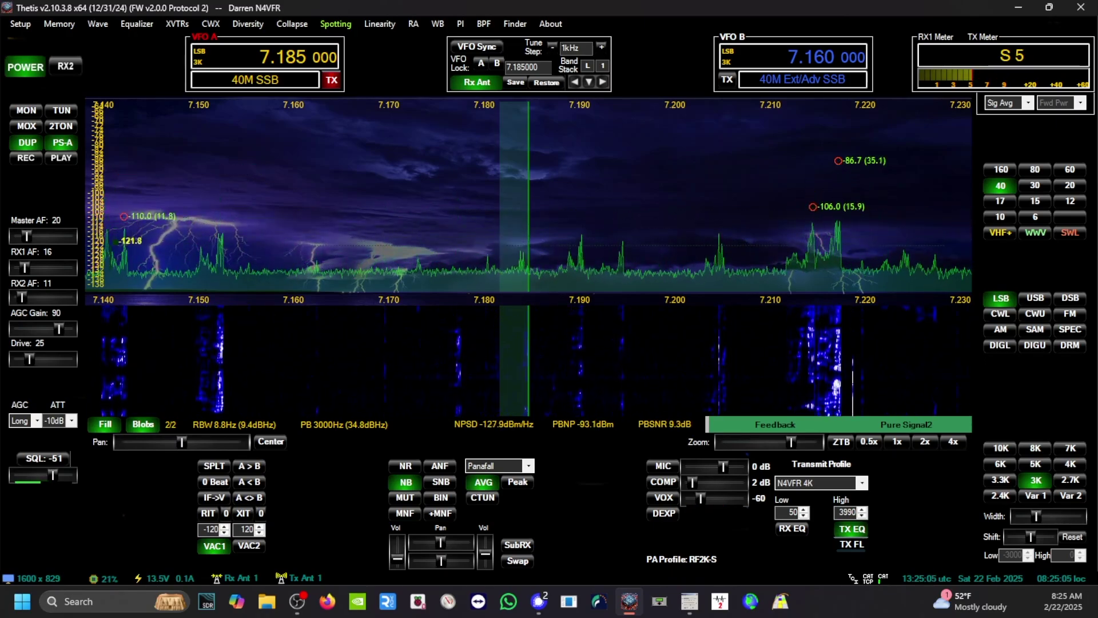
scroll(115, 466, "down", 1)
scroll(262, 421, "up", 1)
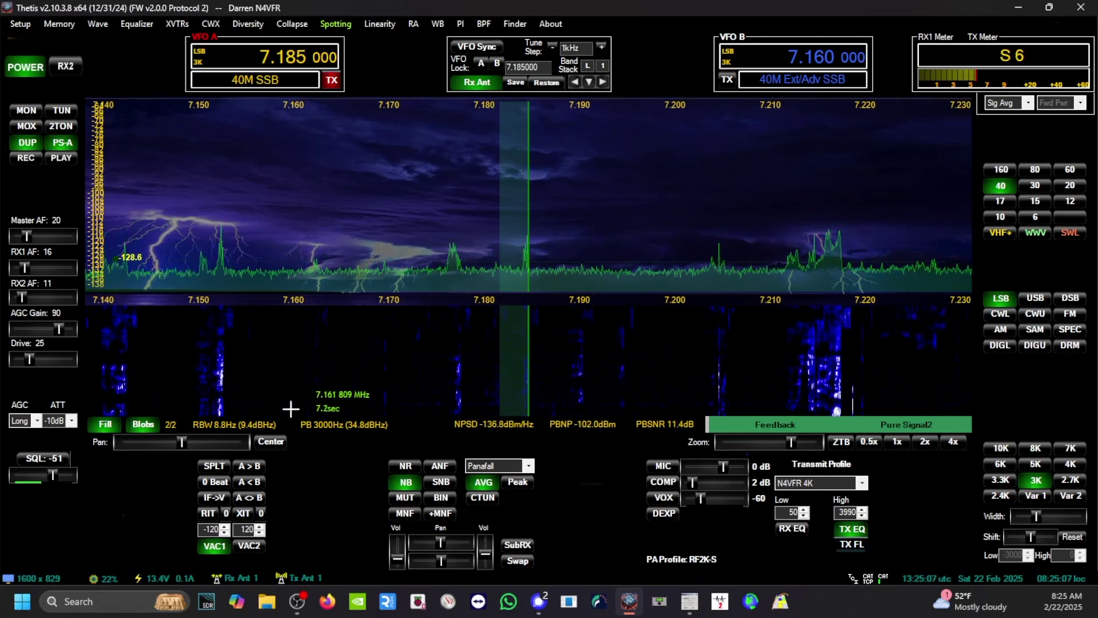
left_click(71, 421)
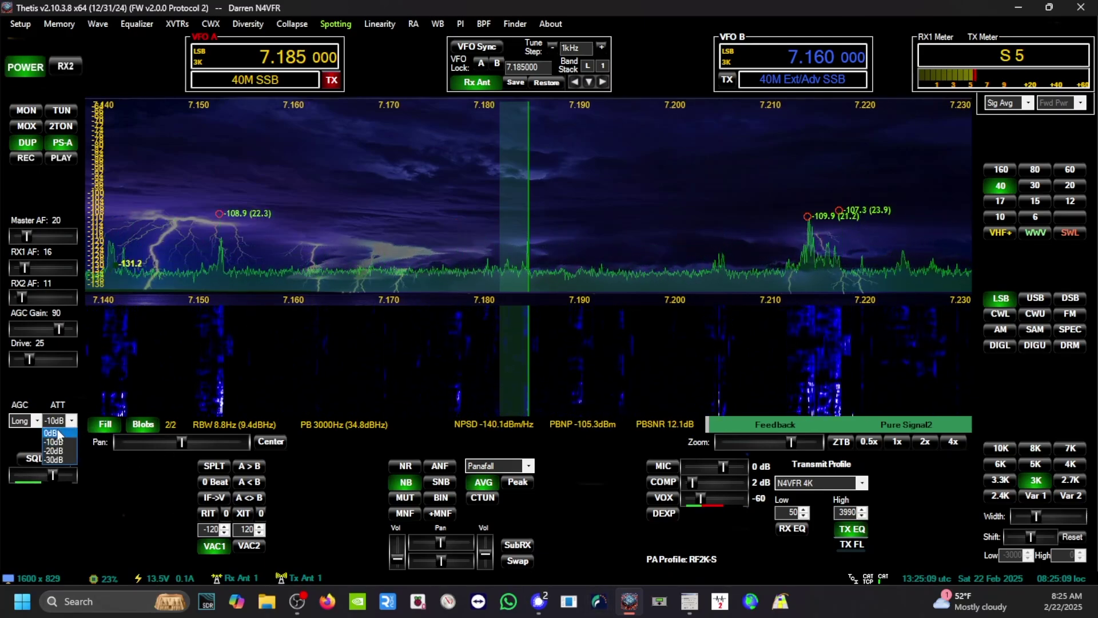
left_click(55, 431)
left_click(413, 487)
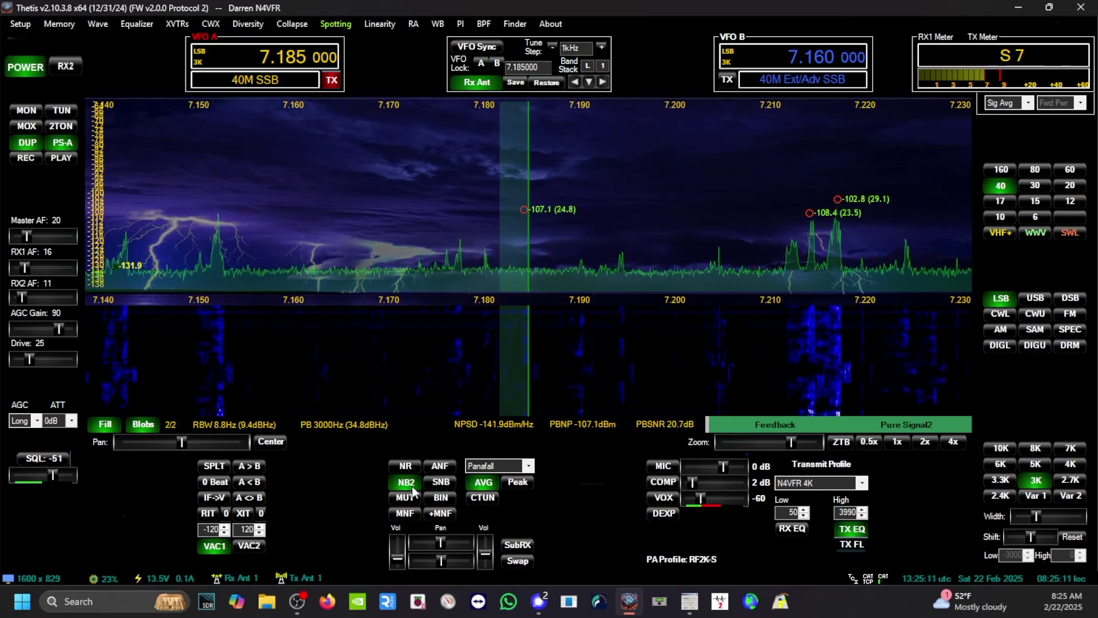
left_click(412, 488)
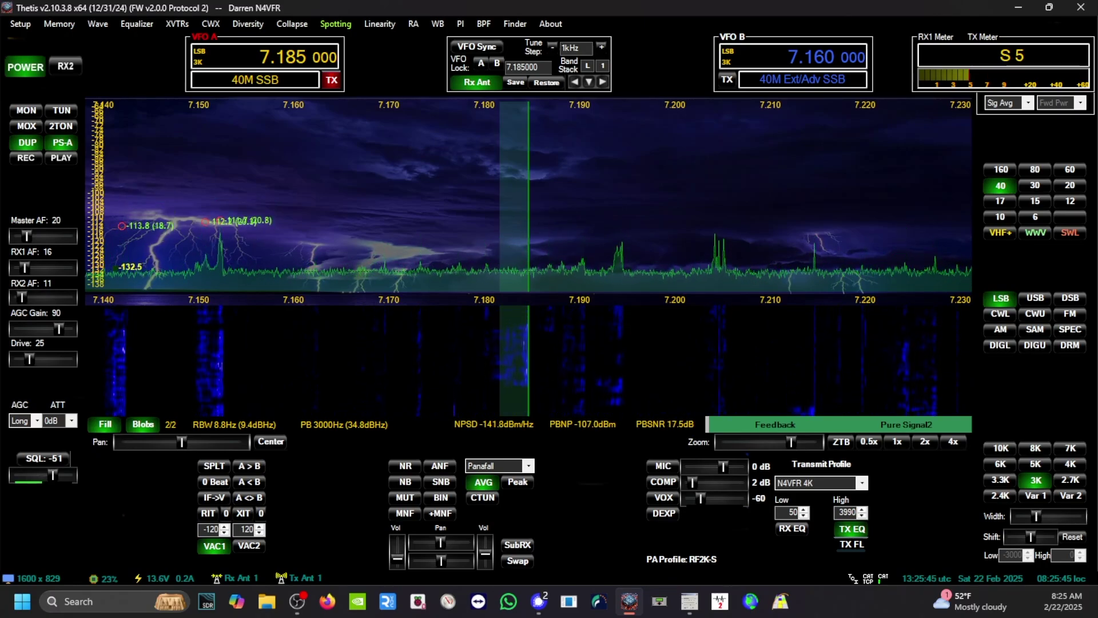
key("alt+Tab")
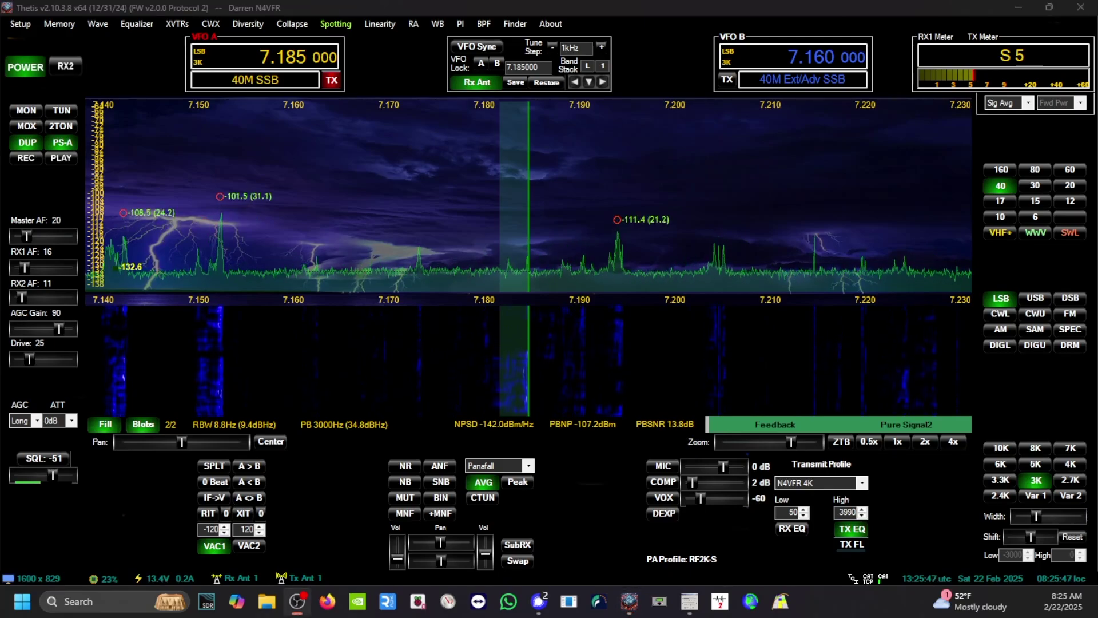